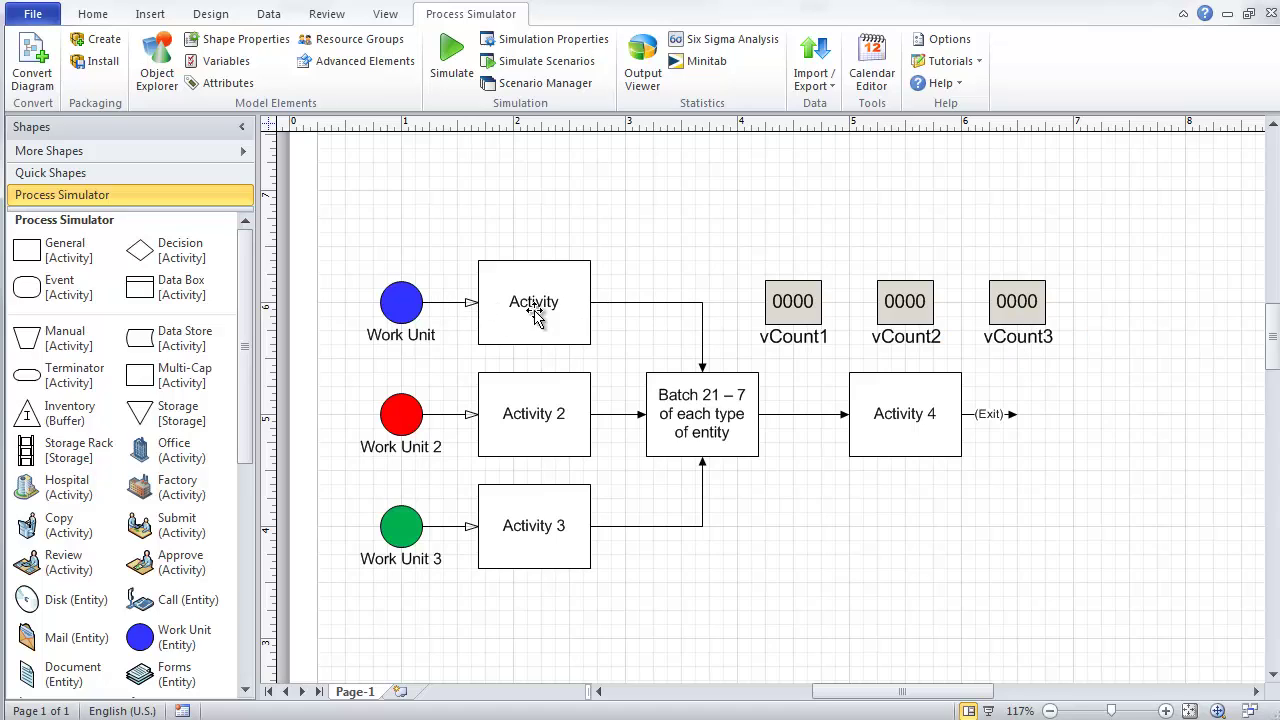
# Step: Examine the logic on the routing from the first Activity to the Batch activity in the Logic Builder
pyautogui.click(618, 414)
pyautogui.click(612, 302)
pyautogui.rightClick(614, 304)
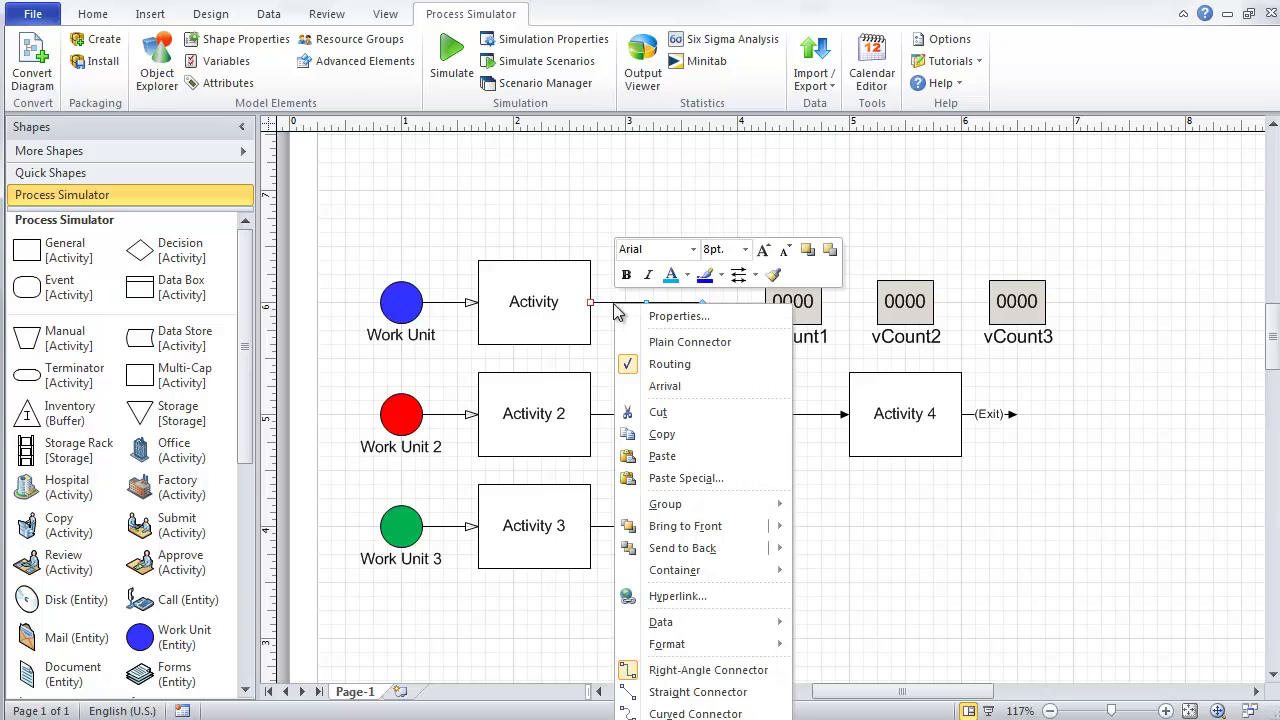
pyautogui.click(670, 316)
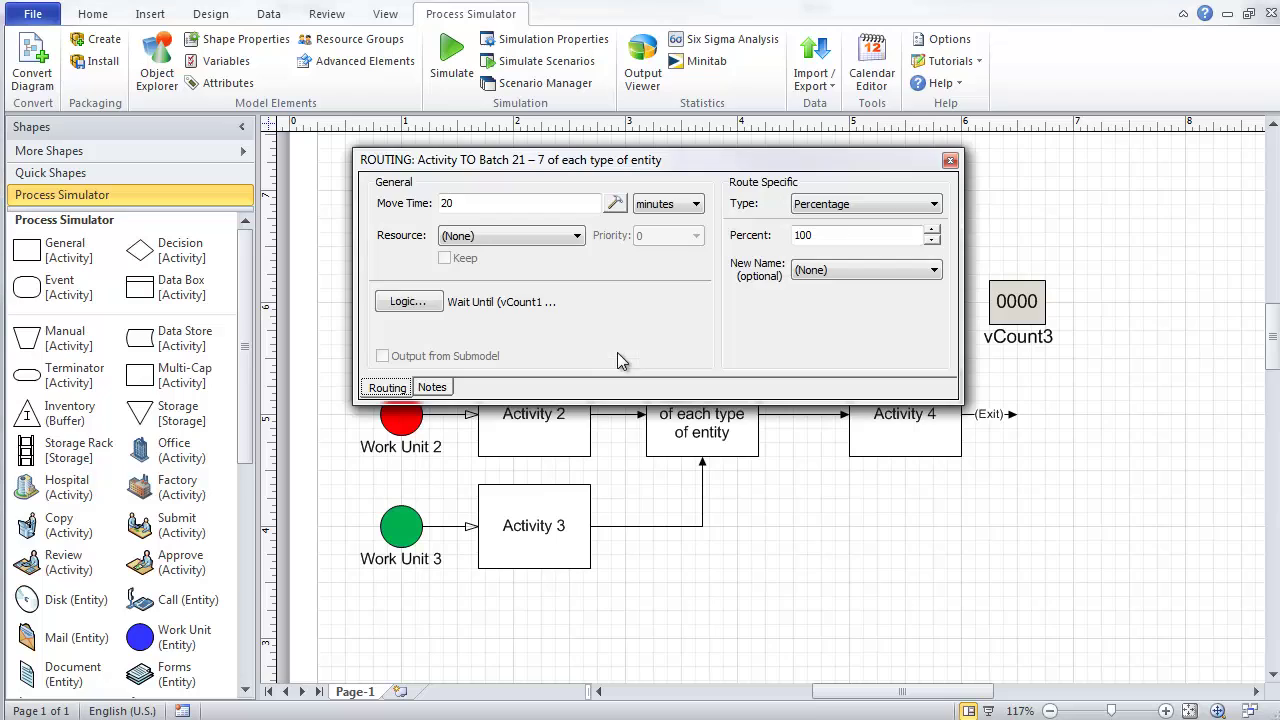
pyautogui.click(416, 304)
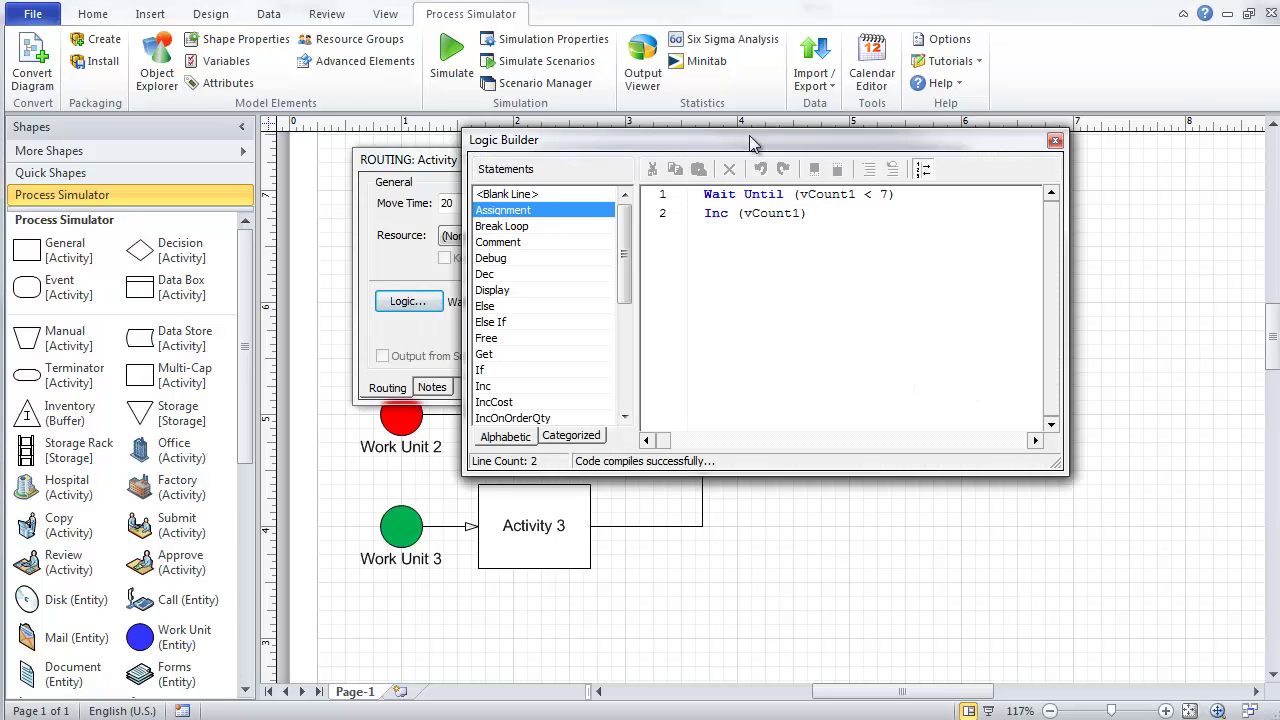
pyautogui.moveTo(749, 137); pyautogui.dragTo(876, 128)
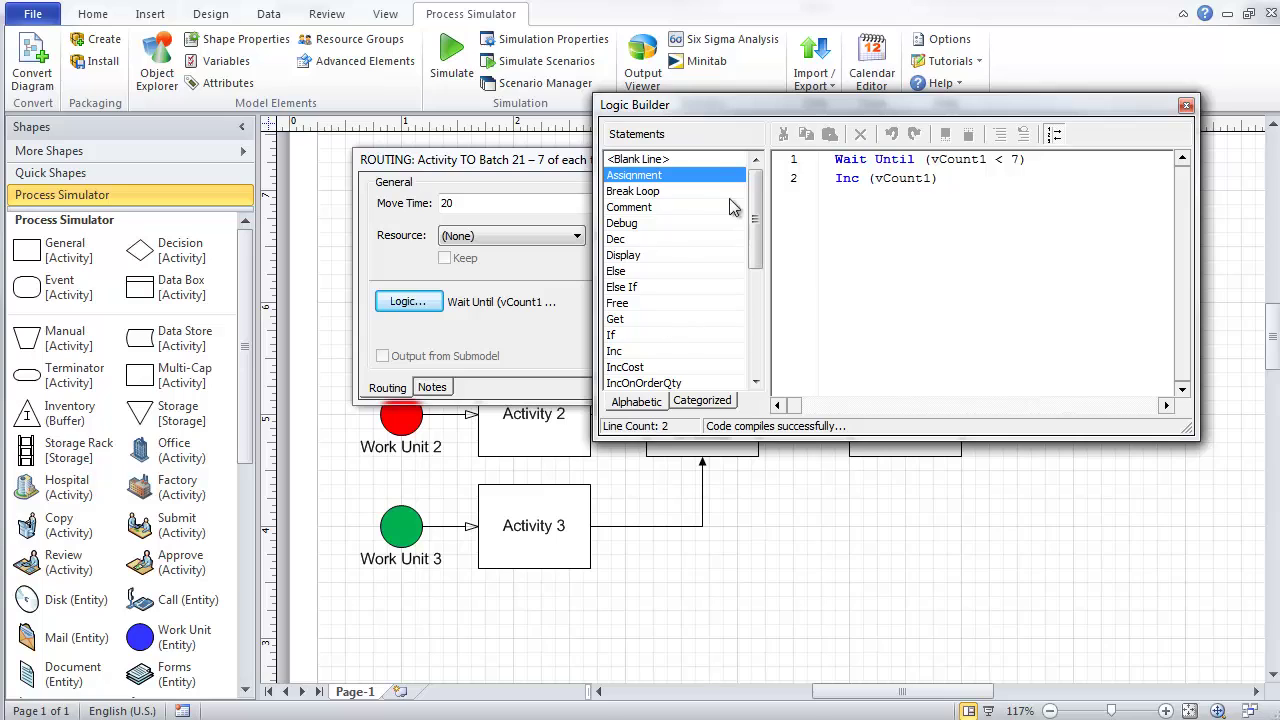
pyautogui.moveTo(760, 106); pyautogui.dragTo(558, 79)
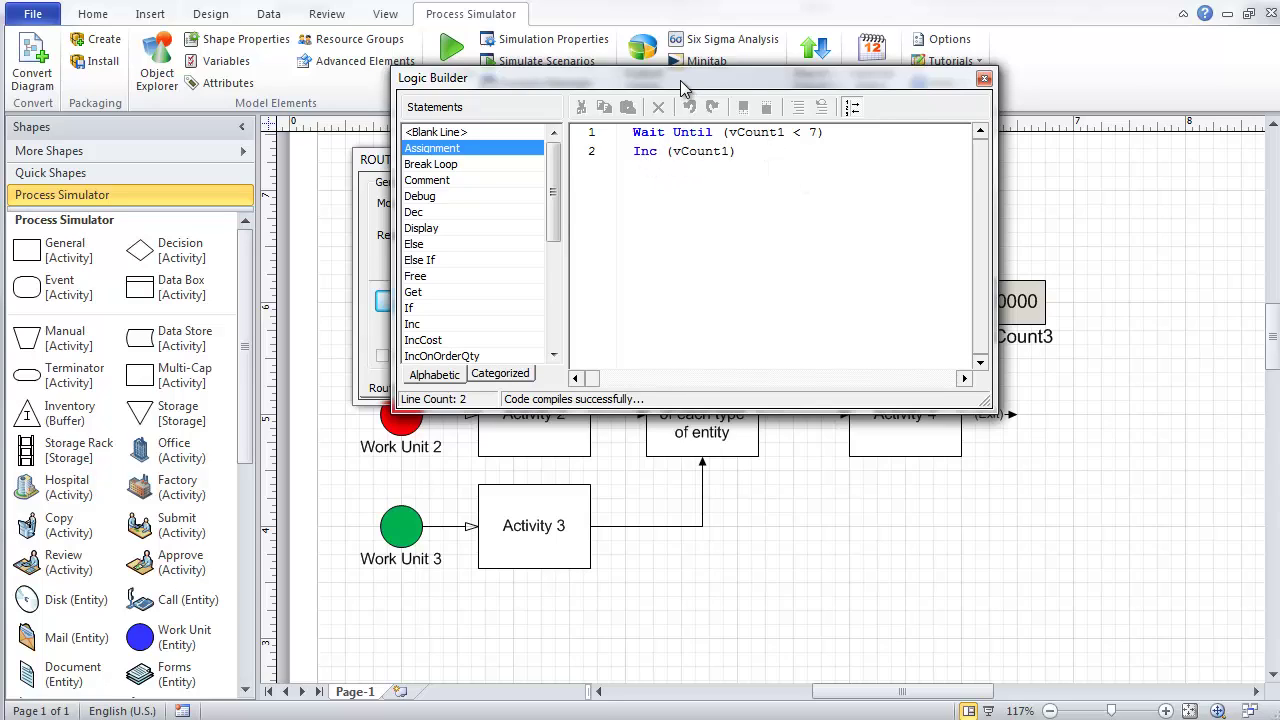
pyautogui.moveTo(683, 88); pyautogui.dragTo(912, 63)
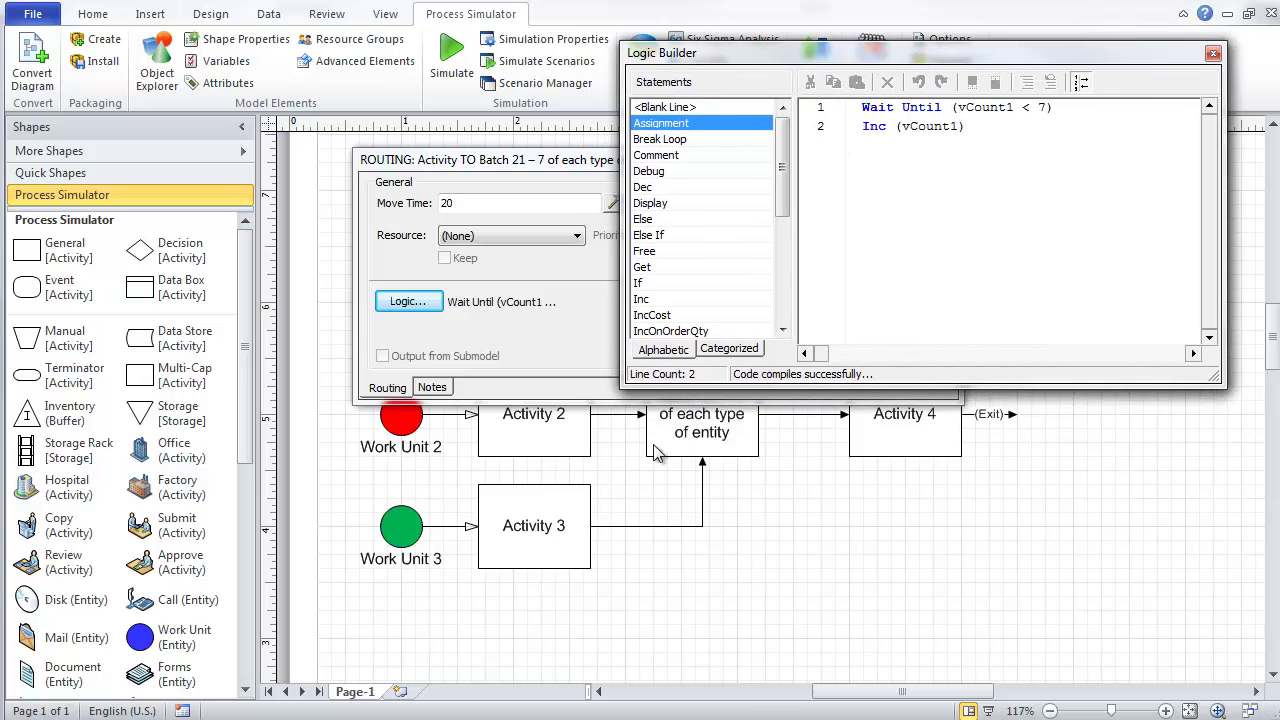
pyautogui.click(1213, 57)
# Step: Examine the logic on the routing from Activity 2 to the Batch activity, and close its properties
pyautogui.moveTo(700, 165); pyautogui.dragTo(704, 83)
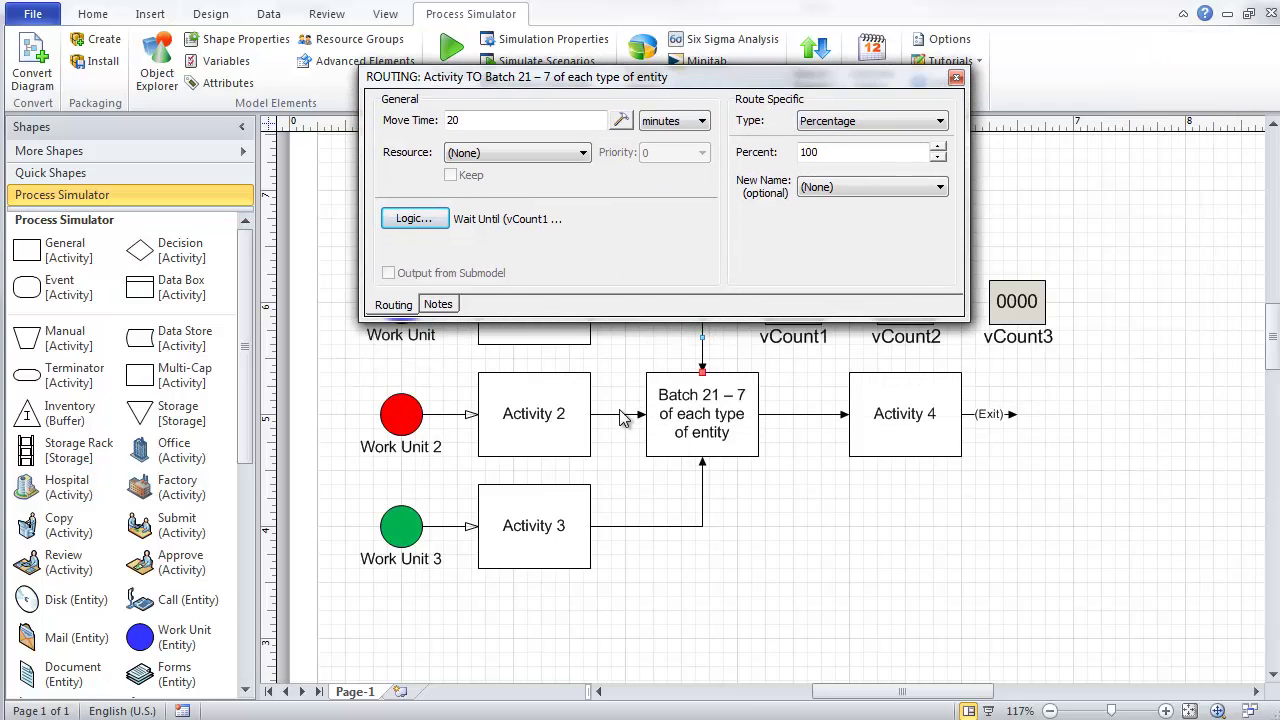
pyautogui.click(620, 414)
pyautogui.click(420, 219)
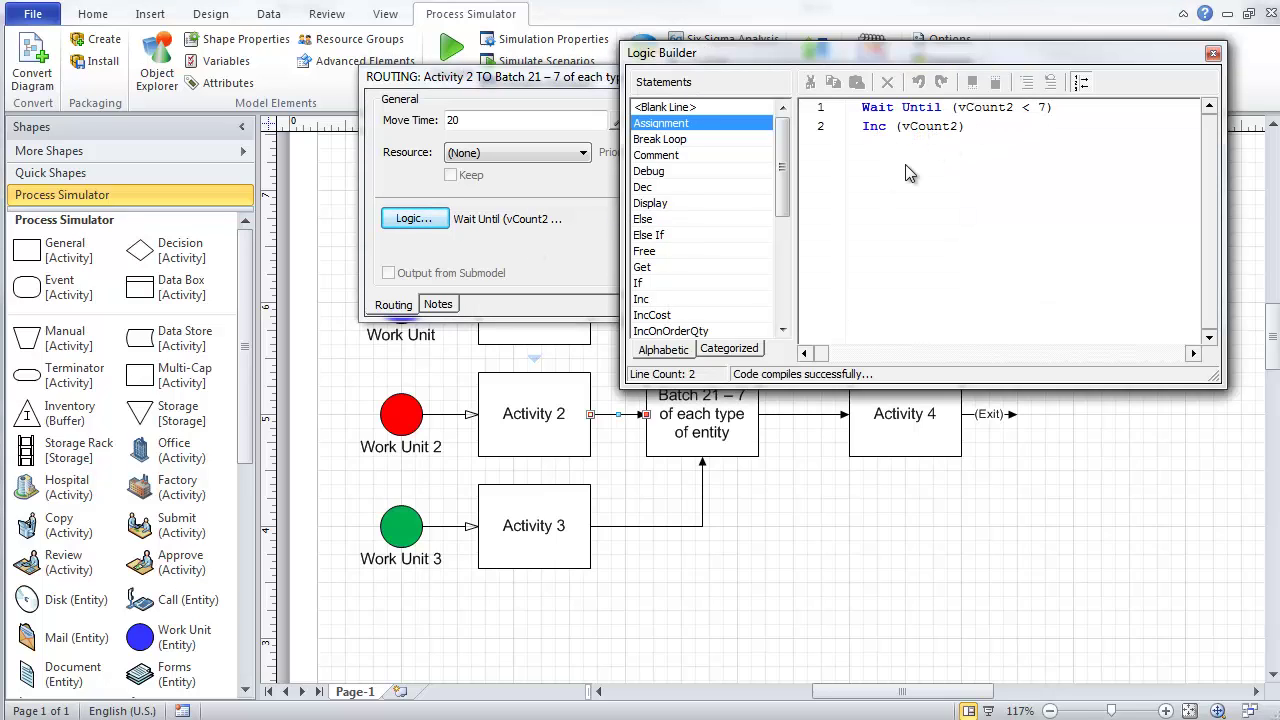
pyautogui.moveTo(816, 56); pyautogui.dragTo(598, 57)
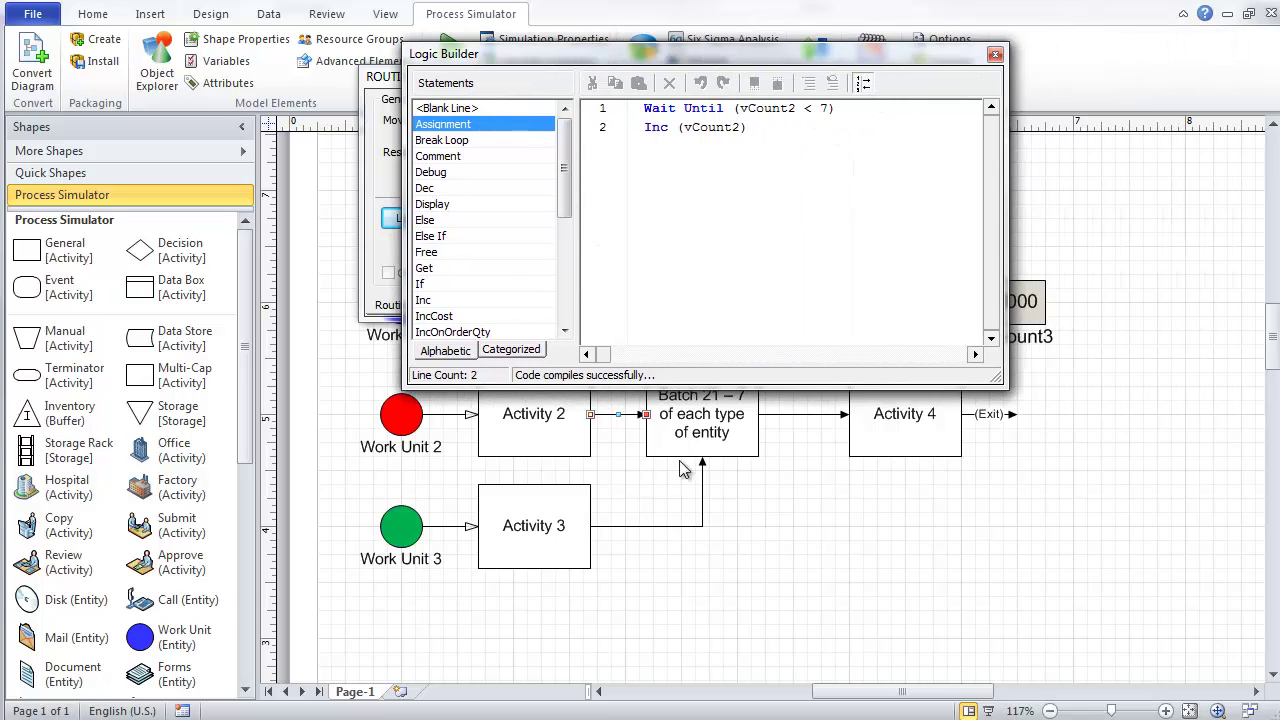
pyautogui.moveTo(790, 52); pyautogui.dragTo(612, 55)
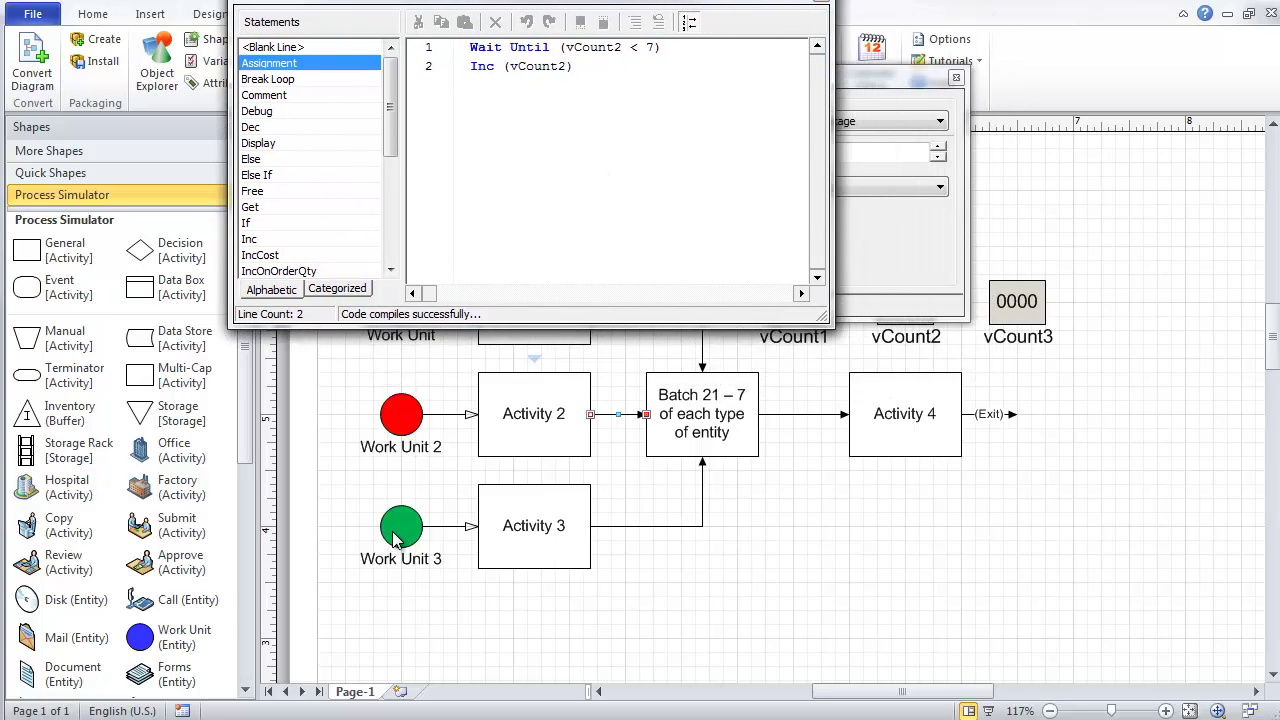
pyautogui.click(647, 50)
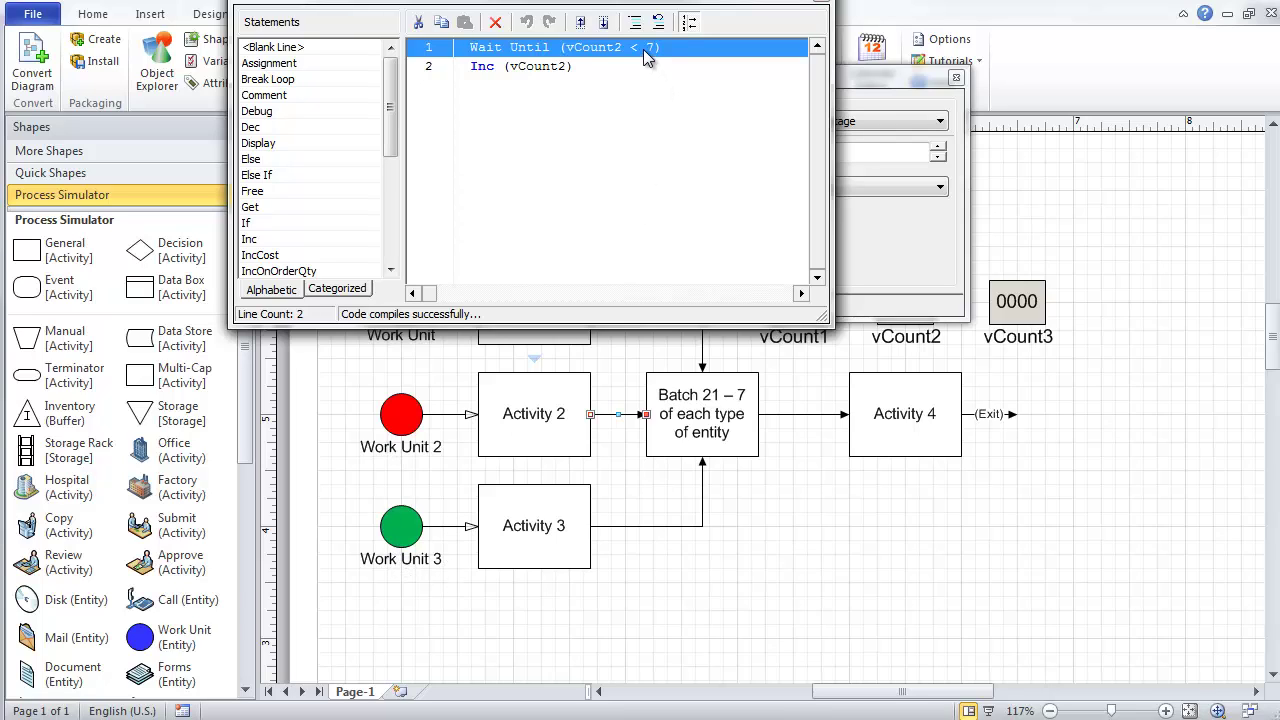
pyautogui.click(828, 8)
pyautogui.click(956, 78)
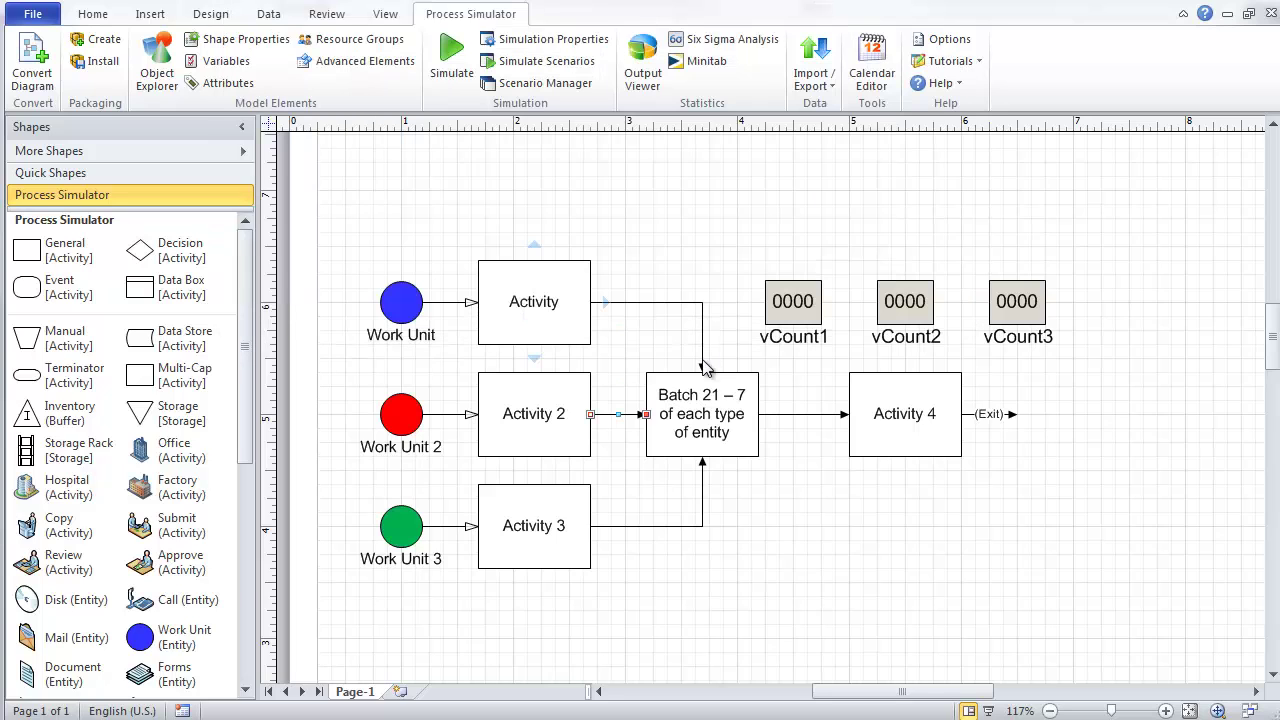
# Step: Review the entity batching settings in the Batch activity's properties
pyautogui.rightClick(697, 408)
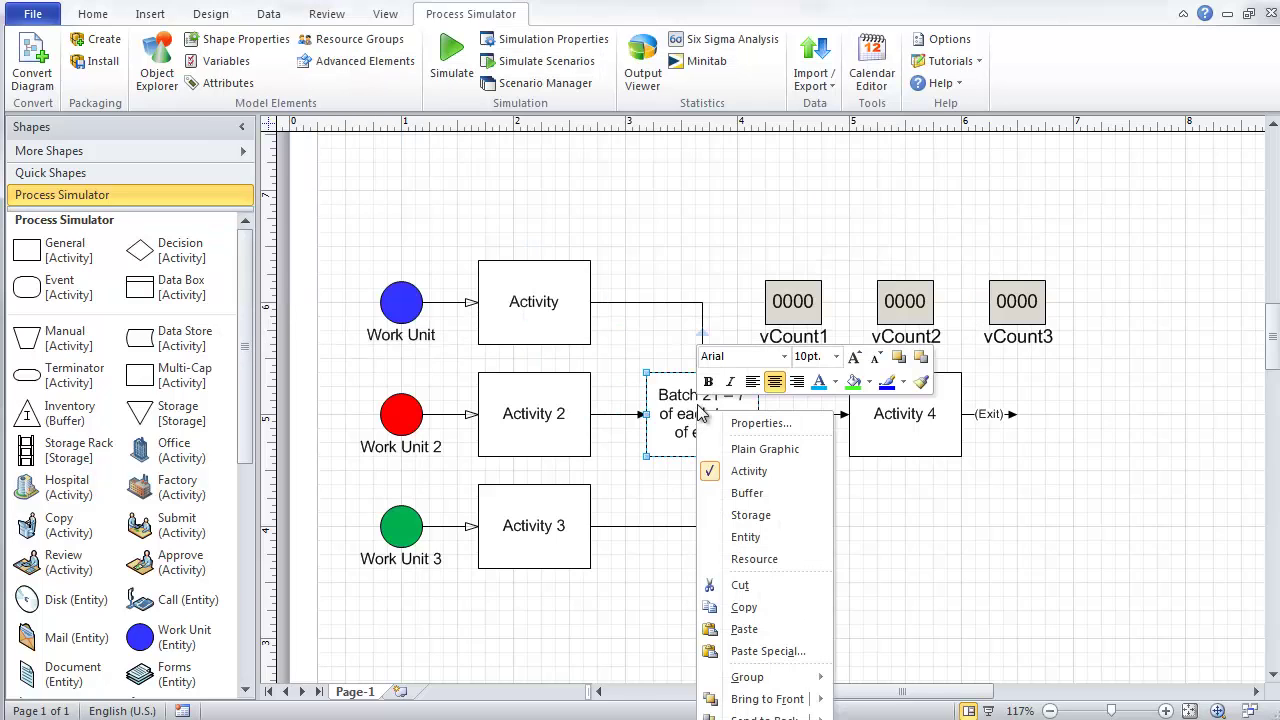
pyautogui.click(766, 424)
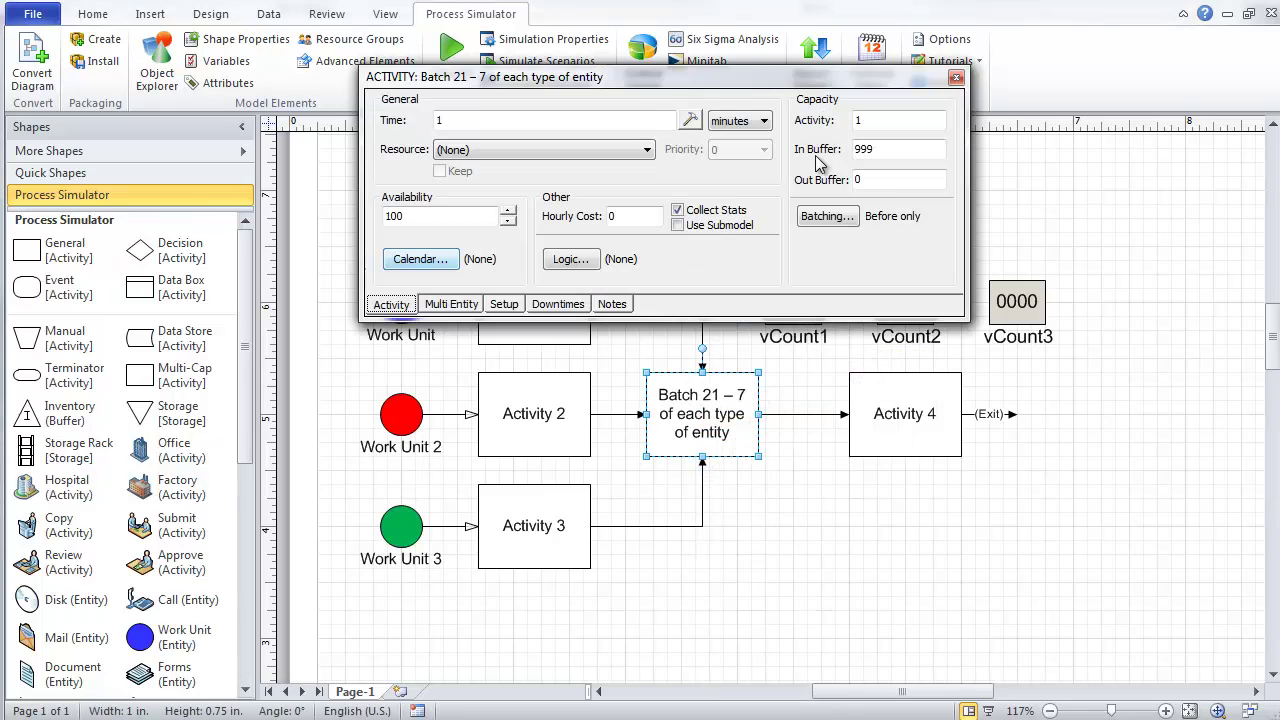
pyautogui.click(826, 218)
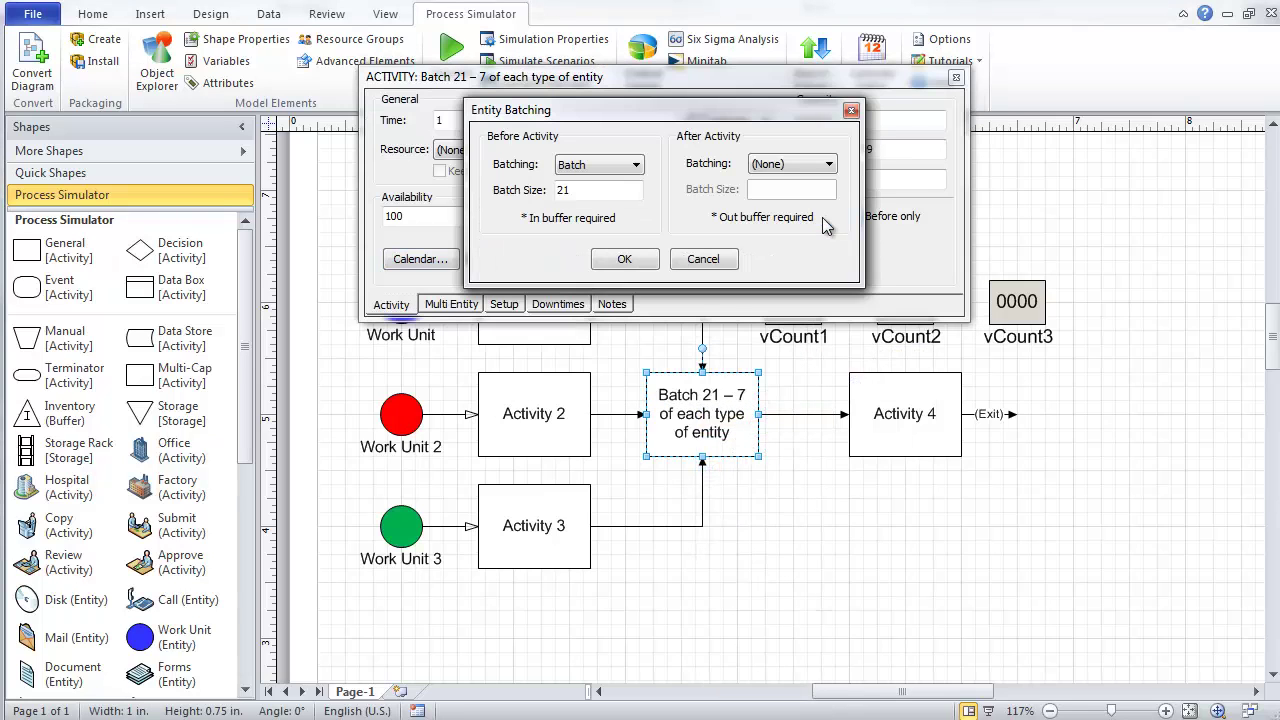
pyautogui.click(638, 261)
pyautogui.click(958, 79)
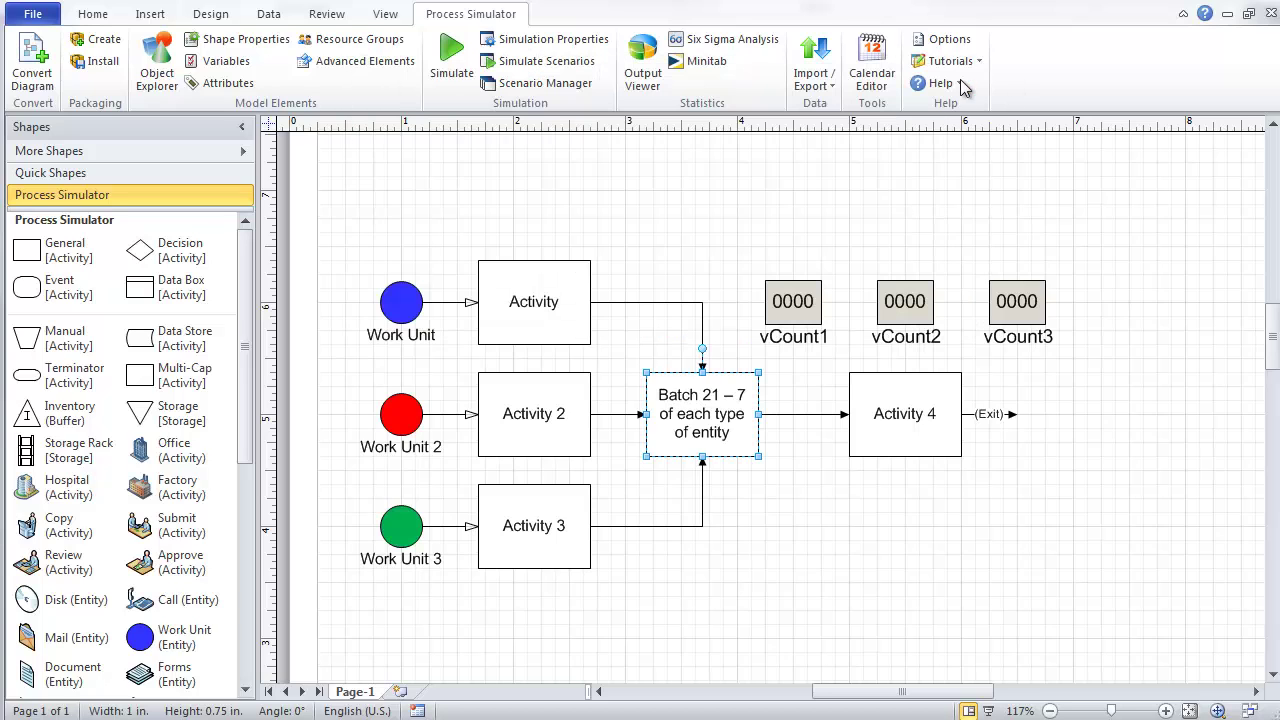
# Step: Examine the logic on the routing from the Batch activity to Activity 4
pyautogui.rightClick(791, 418)
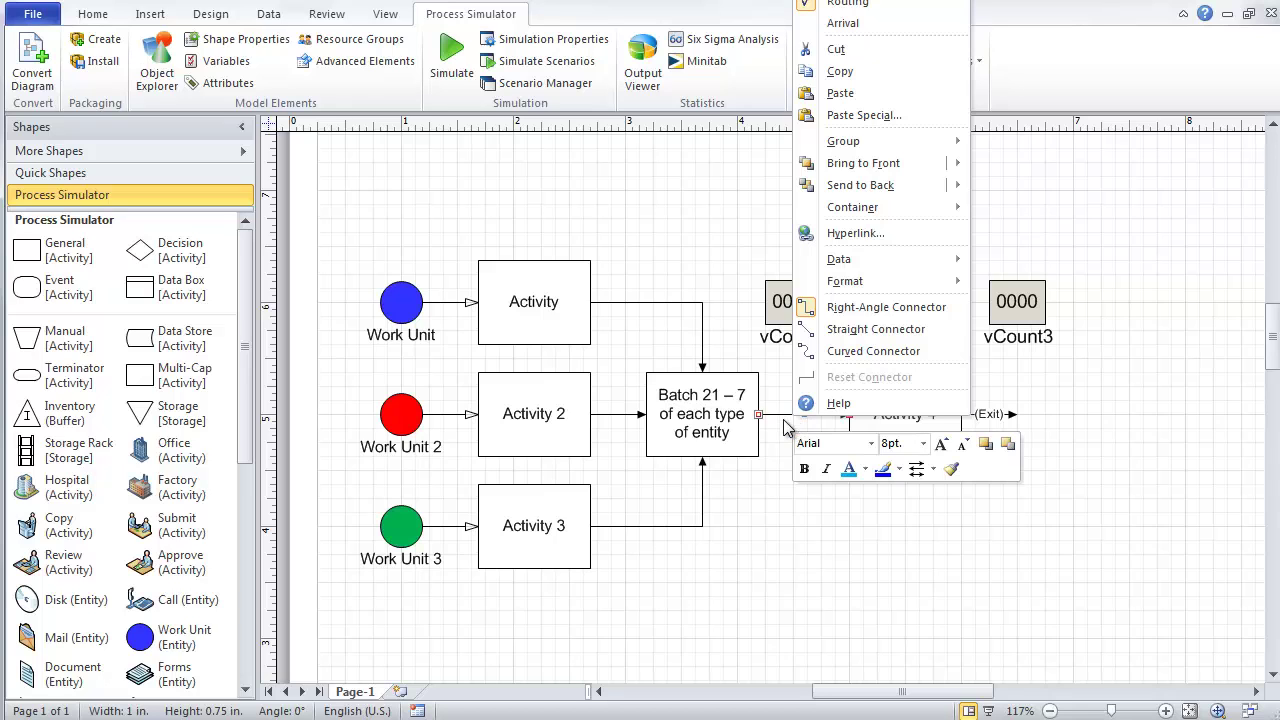
pyautogui.click(930, 163)
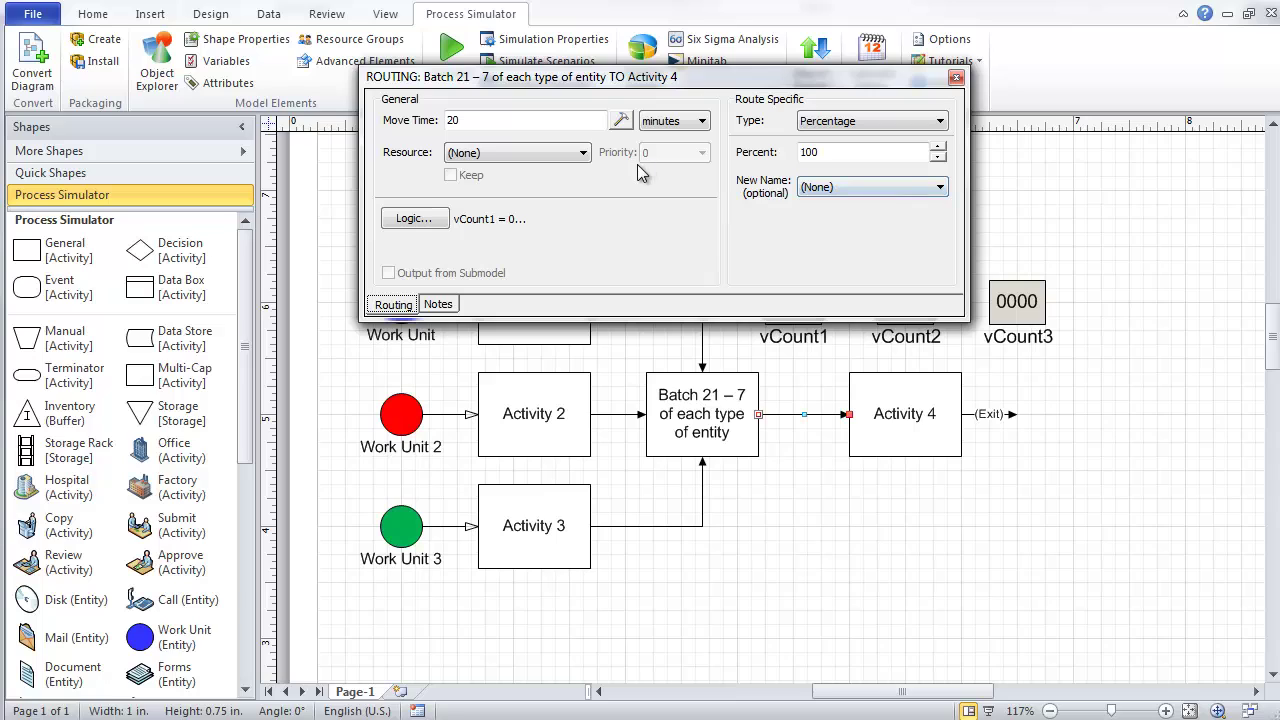
pyautogui.click(414, 218)
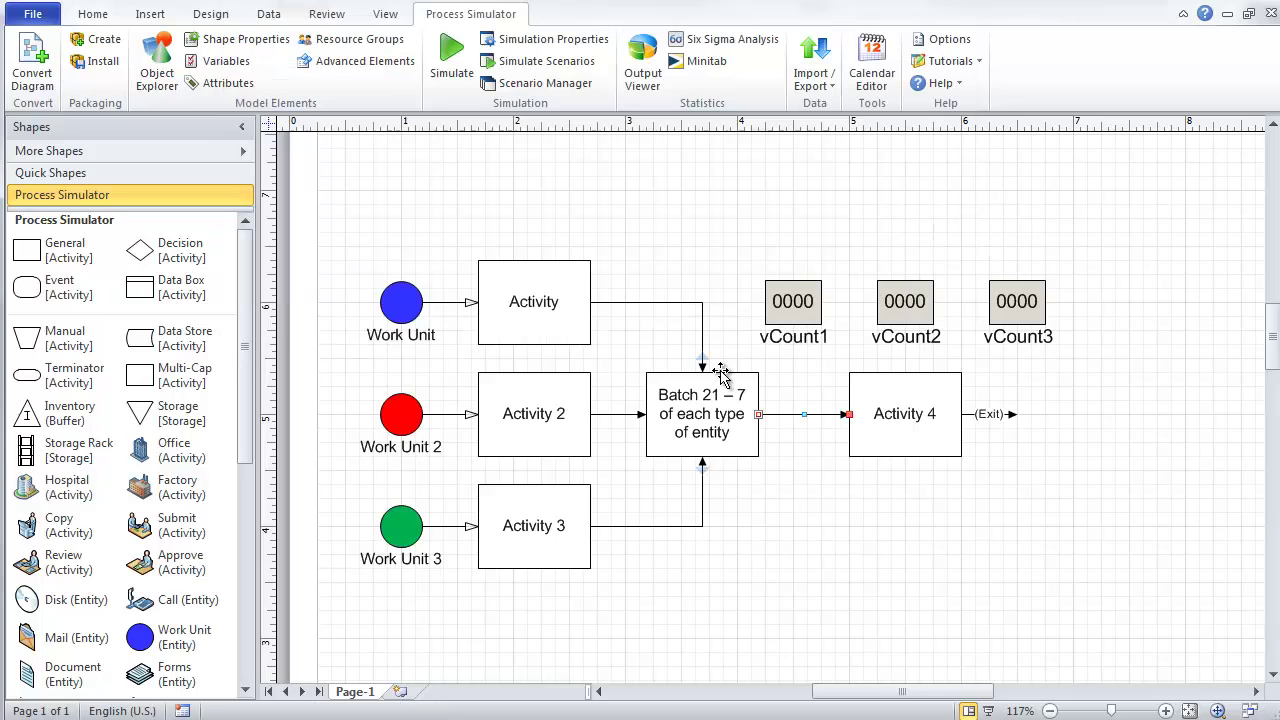
# Step: Review the properties of the routing from the first Activity to the Batch activity again
pyautogui.rightClick(629, 305)
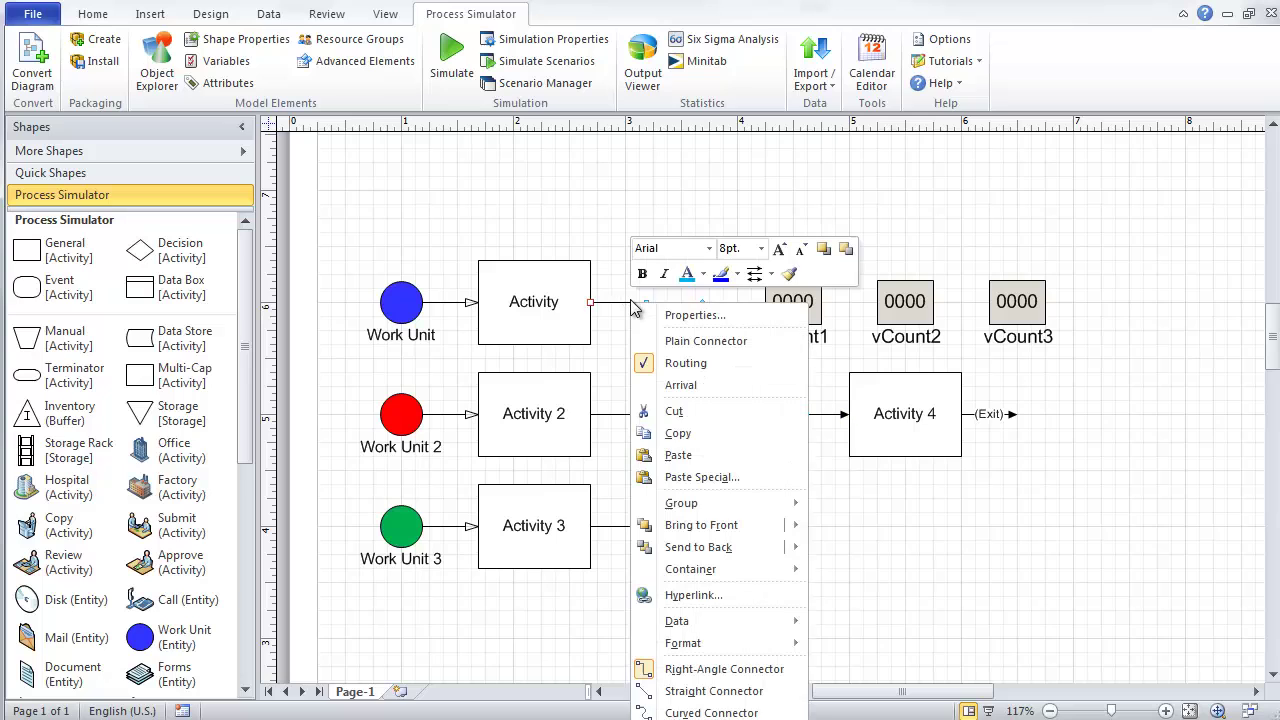
pyautogui.click(705, 315)
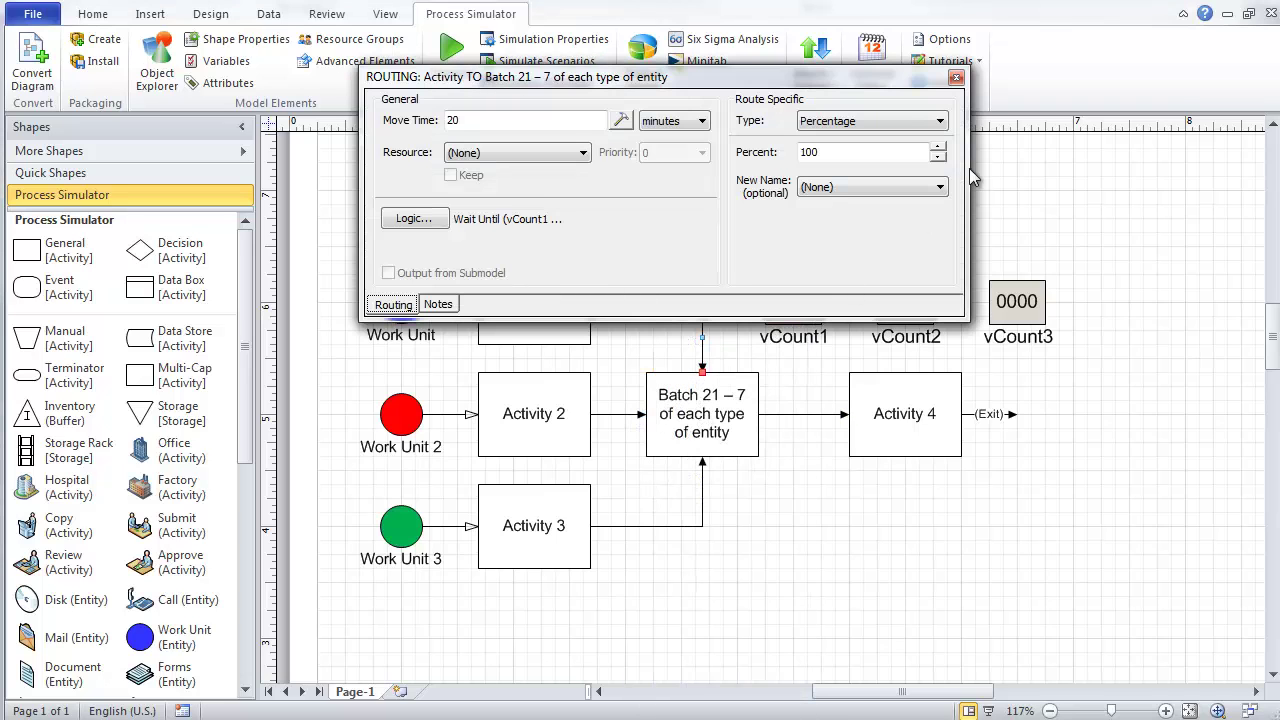
pyautogui.click(956, 77)
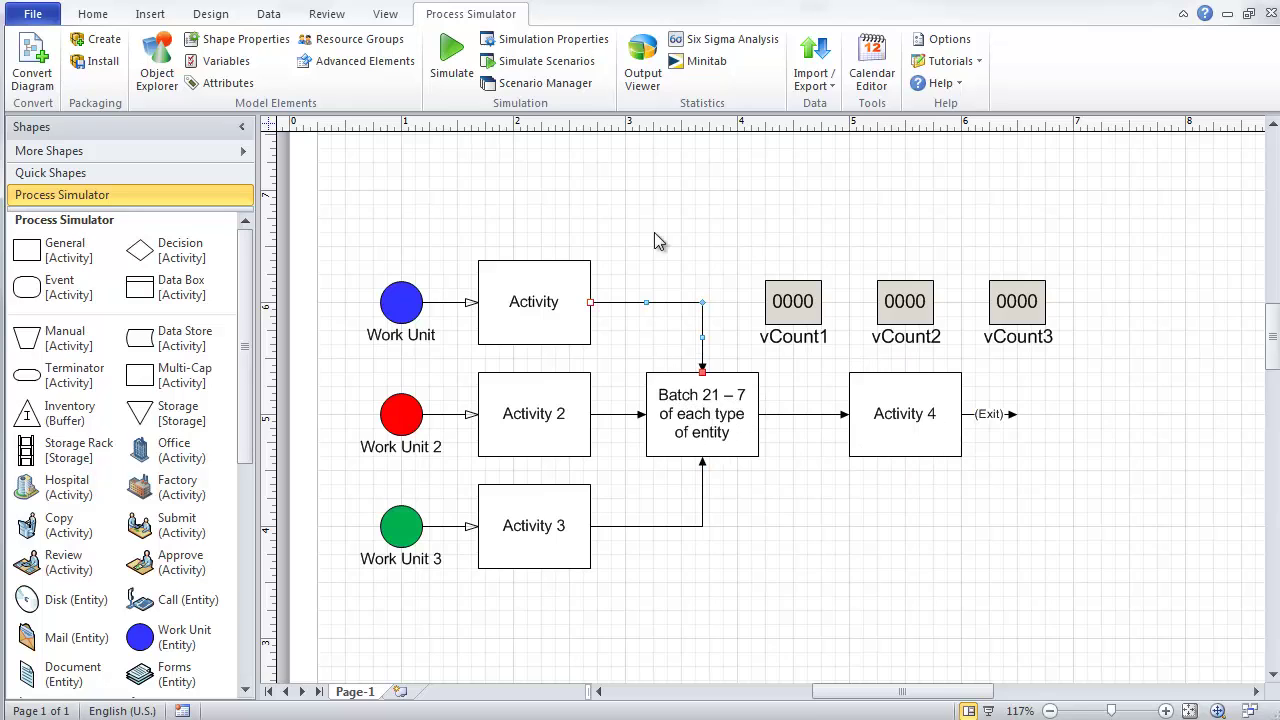
# Step: Run the simulation and acknowledge the batch message so that it continues
pyautogui.click(451, 60)
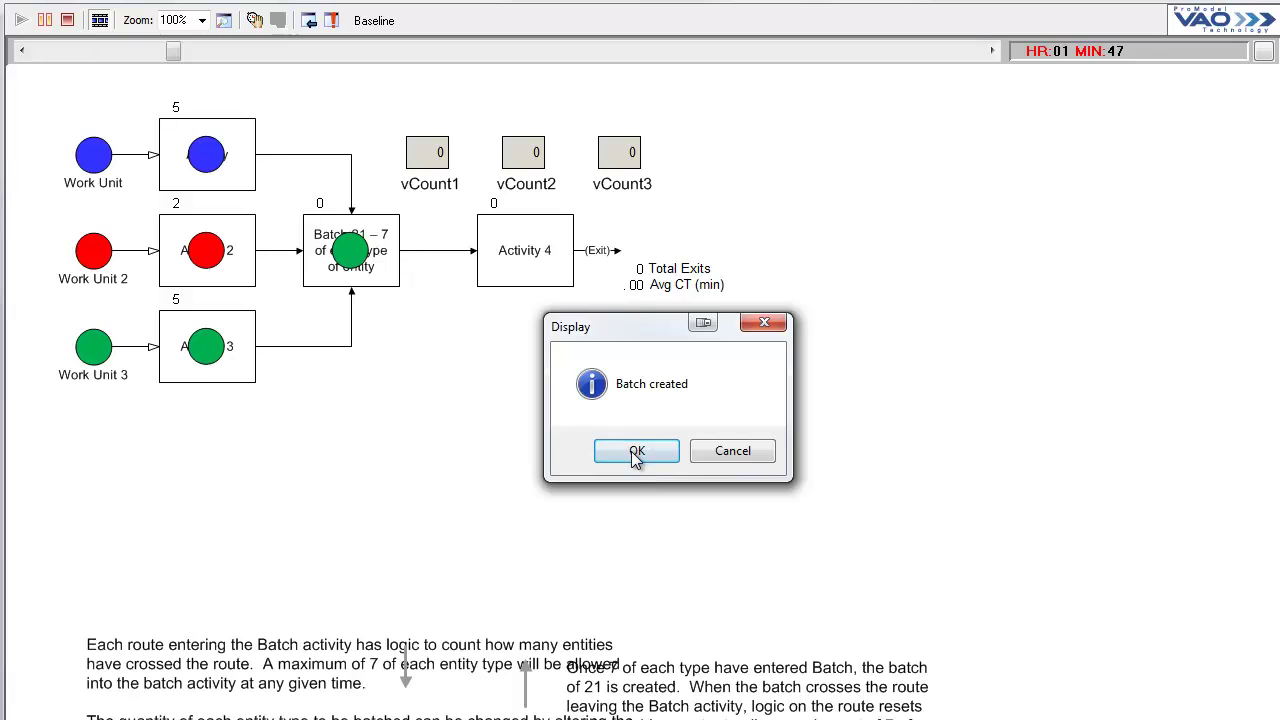
pyautogui.click(636, 453)
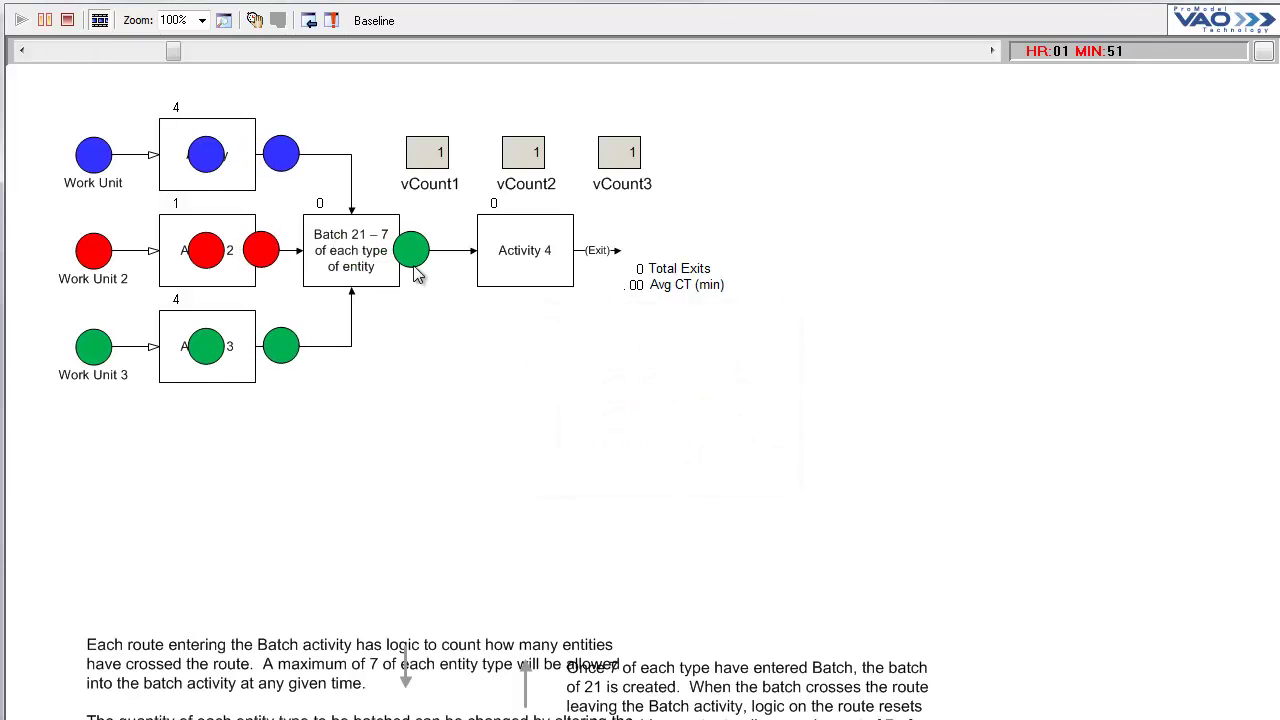